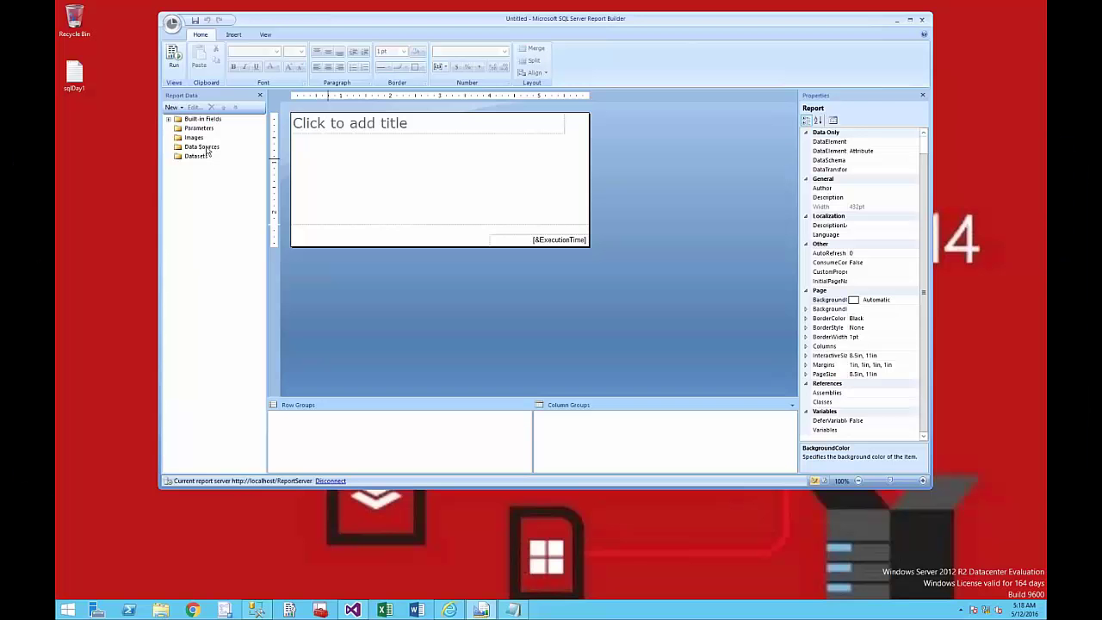
Bring up the Data Sources context menu in the Report Data pane.
{"action": "right_click", "coordinate": [204, 148]}
Start a new data source named 'awlt' using a connection embedded in the report.
{"action": "left_click", "coordinate": [237, 153]}
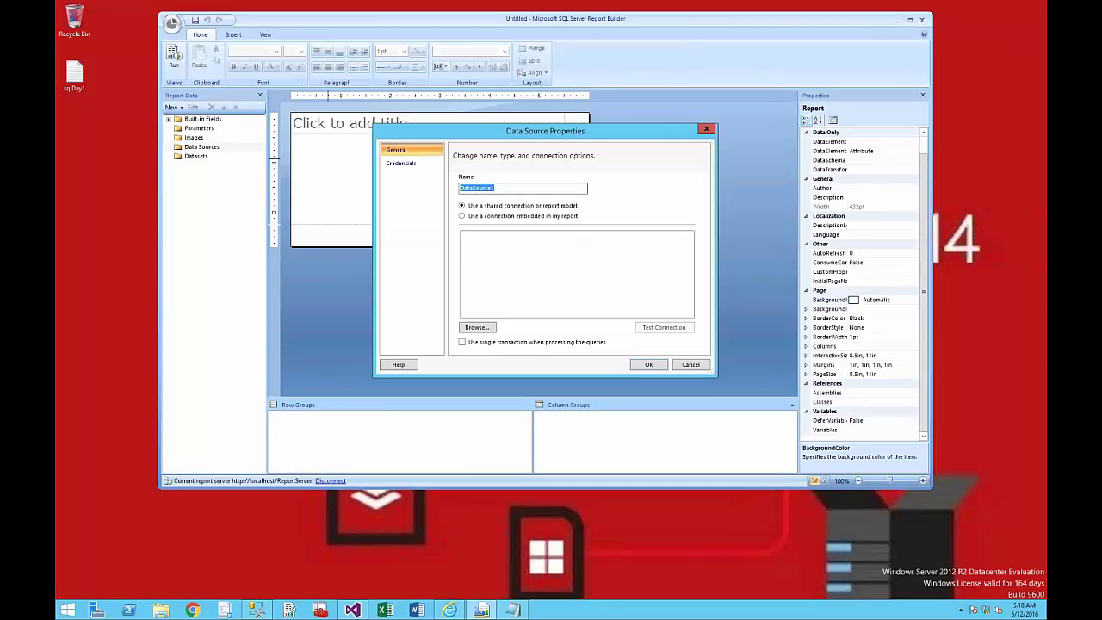
{"action": "type", "text": "awlt"}
{"action": "left_click", "coordinate": [496, 217]}
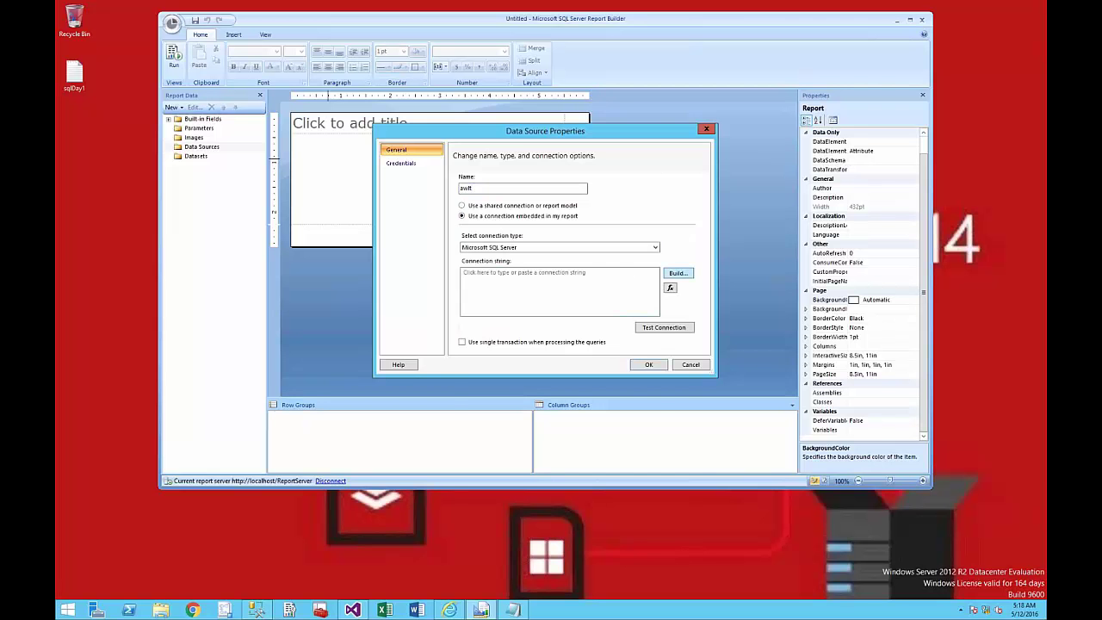
Build the connection to the AdventureWorksLT2012 database and save the awlt data source.
{"action": "left_click", "coordinate": [678, 273]}
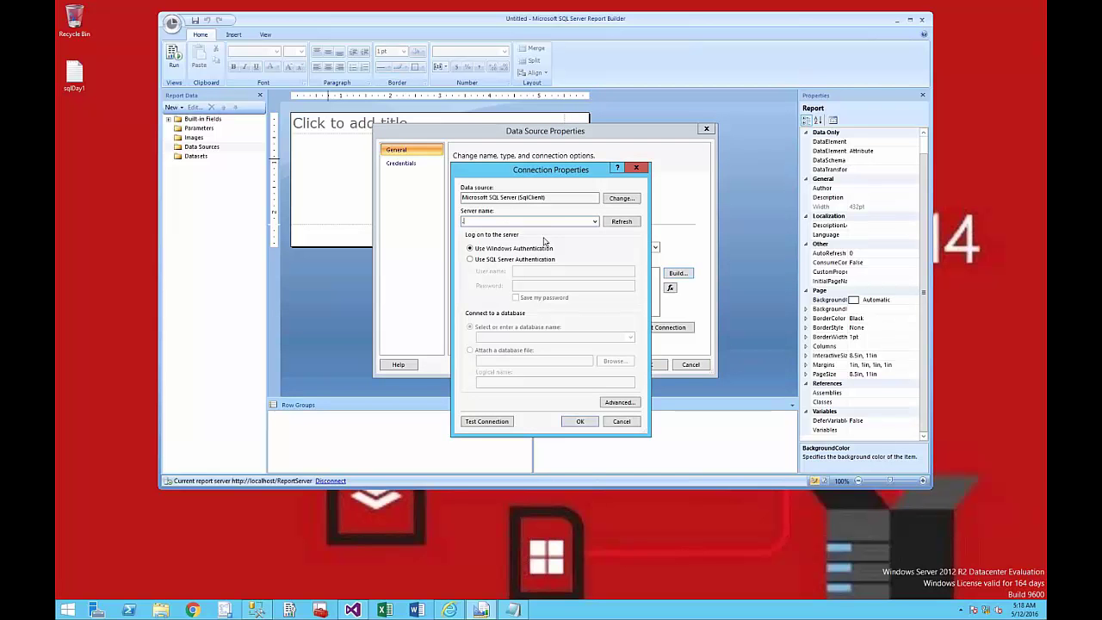
{"action": "left_click", "coordinate": [630, 337]}
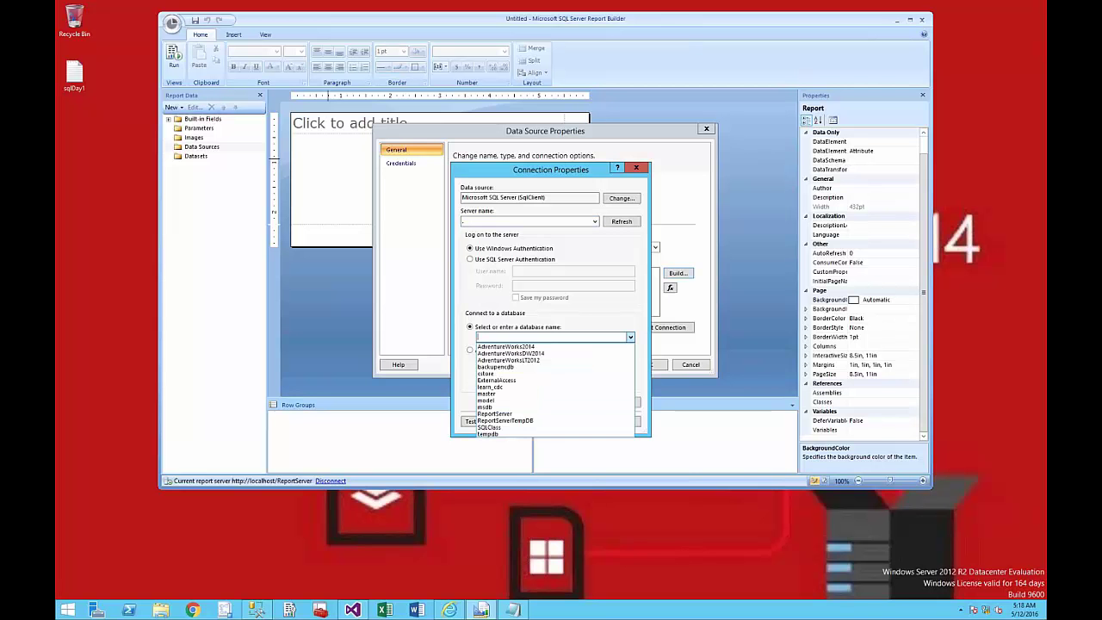
{"action": "left_click", "coordinate": [546, 360]}
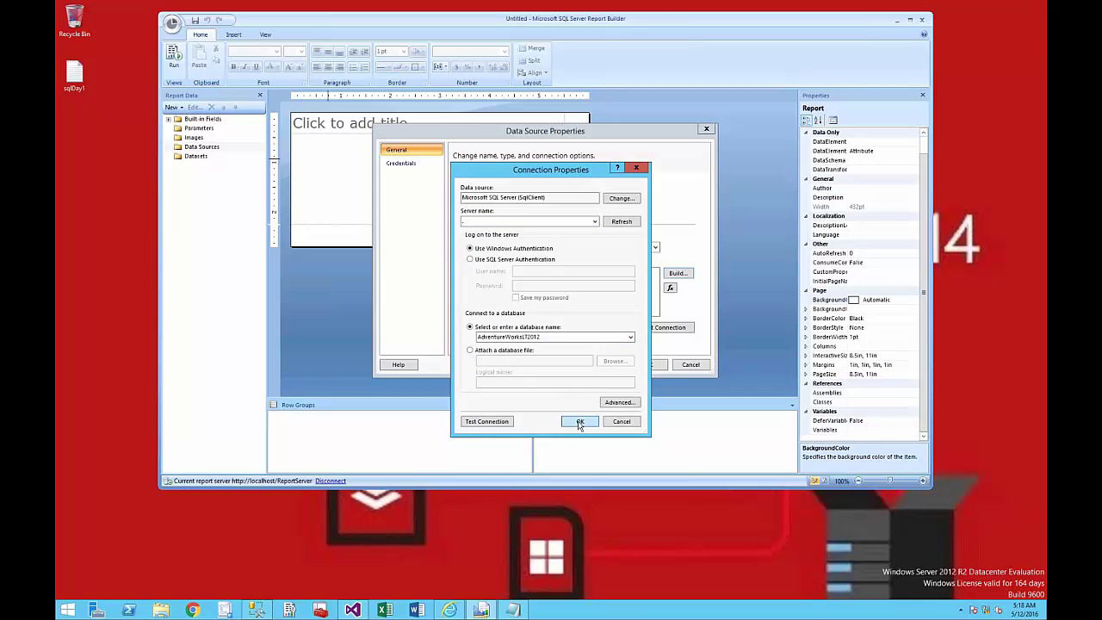
{"action": "left_click", "coordinate": [580, 422]}
{"action": "left_click", "coordinate": [649, 365]}
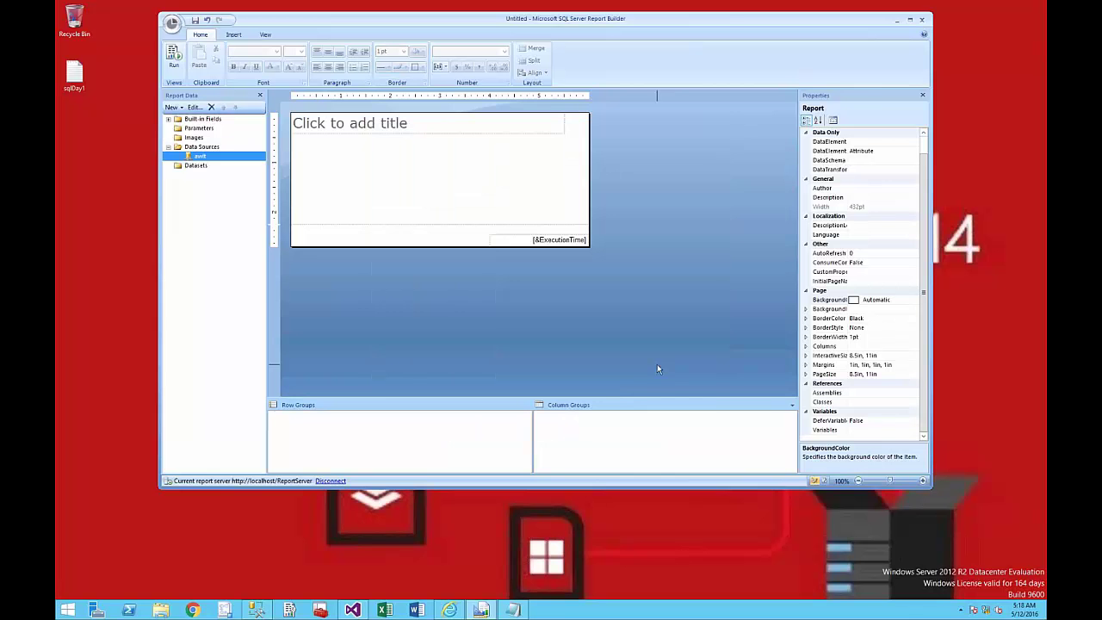
Create an embedded dataset named 'SalesInfo' that uses the awlt data source.
{"action": "right_click", "coordinate": [202, 165]}
{"action": "left_click", "coordinate": [232, 175]}
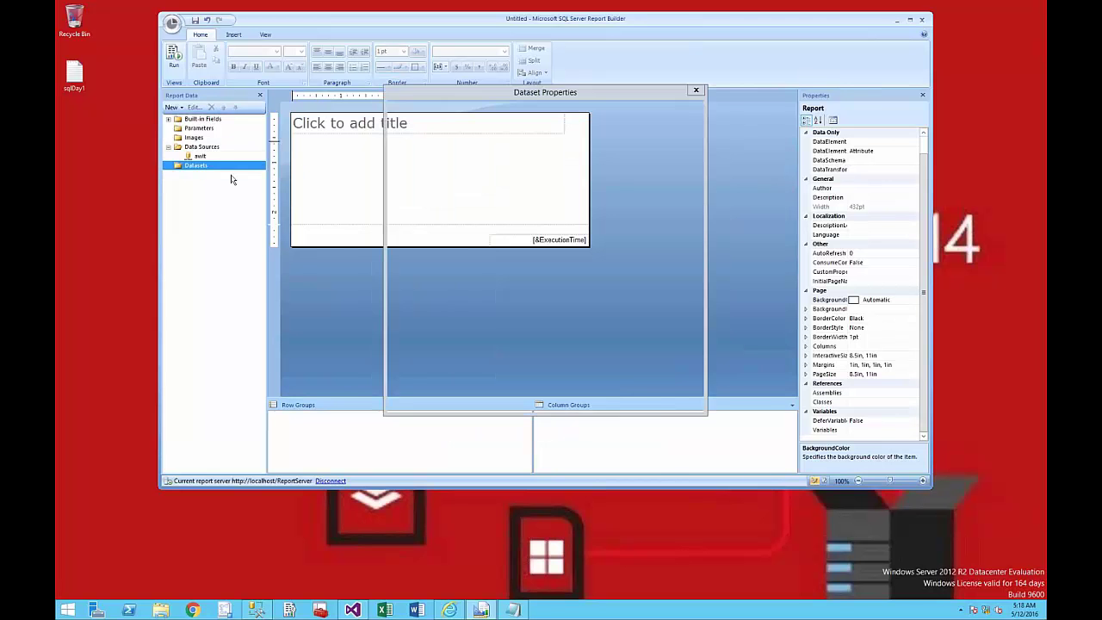
{"action": "type", "text": "SalesInfo"}
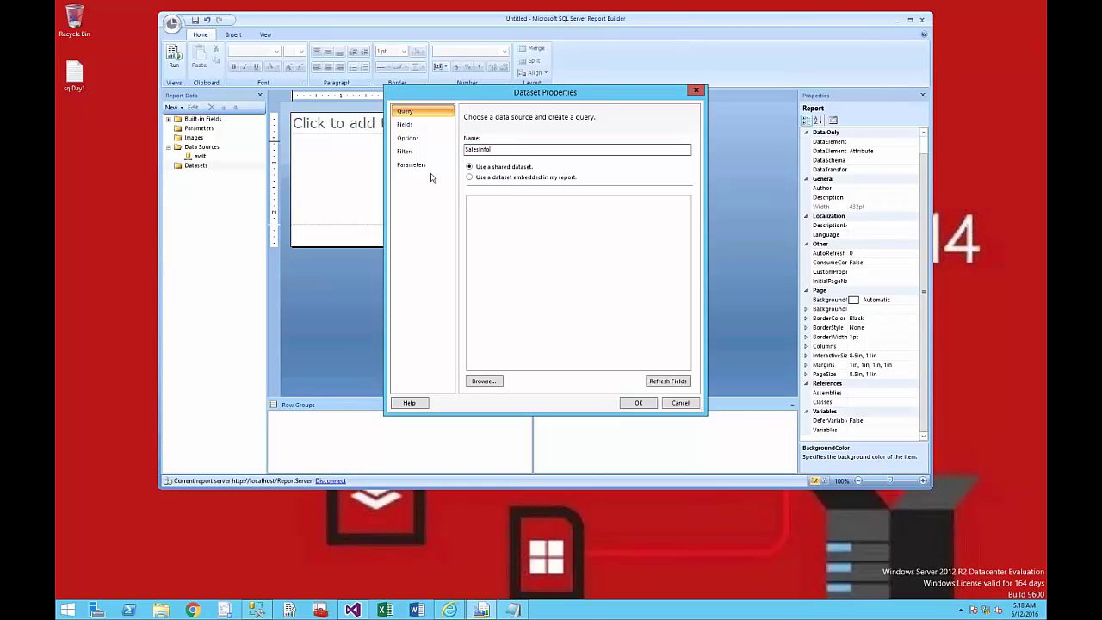
{"action": "left_click", "coordinate": [469, 177]}
{"action": "left_click", "coordinate": [508, 207]}
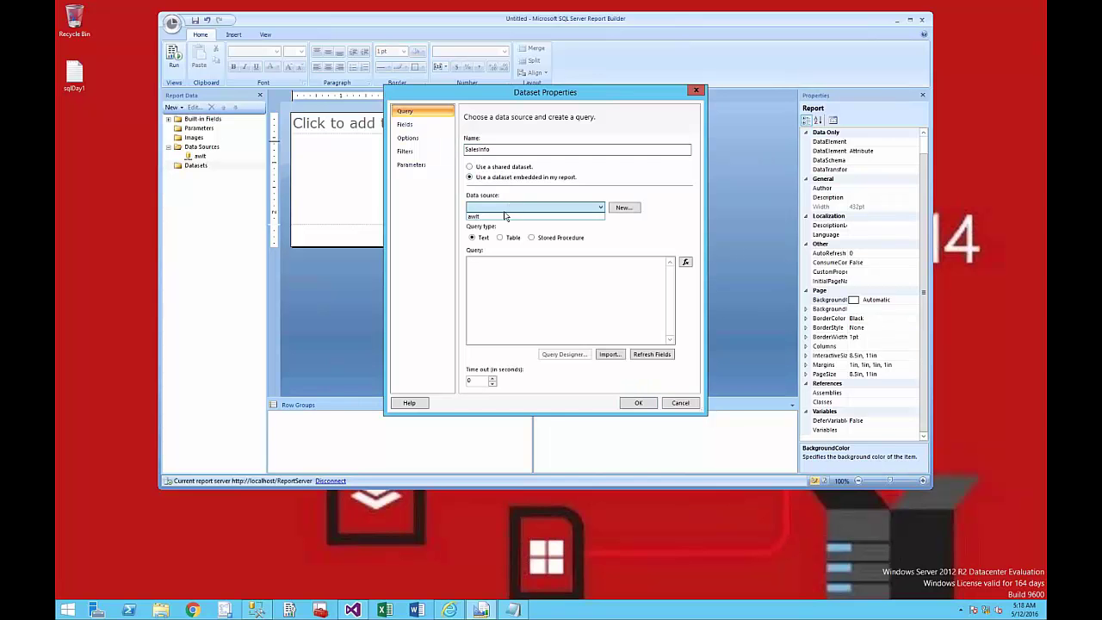
{"action": "left_click", "coordinate": [504, 217]}
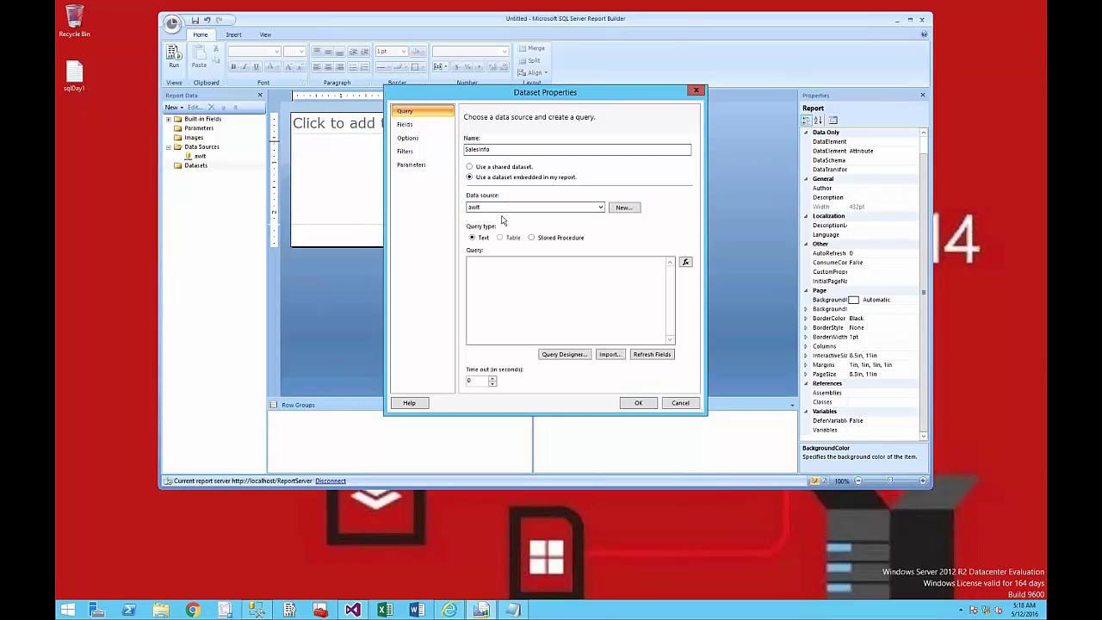
In Query Designer, select SalesLT.SalesOrderHeader.TotalDue, run the query, and save the dataset.
{"action": "left_click", "coordinate": [563, 354]}
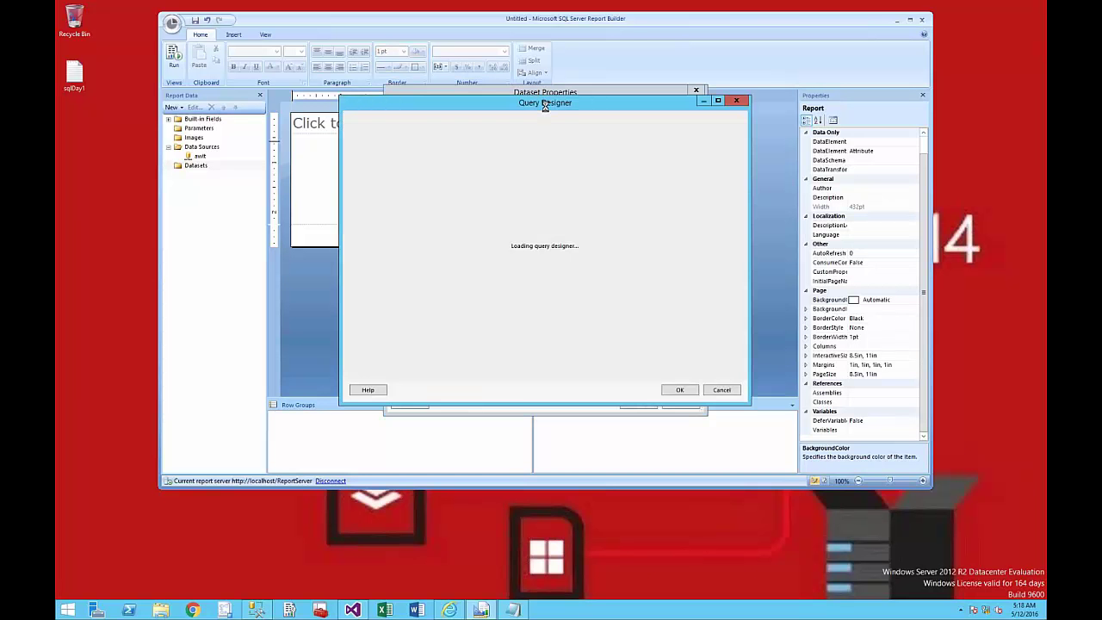
{"action": "left_click_drag", "start_coordinate": [546, 103], "coordinate": [331, 91]}
{"action": "left_click", "coordinate": [136, 143]}
{"action": "left_click", "coordinate": [147, 151]}
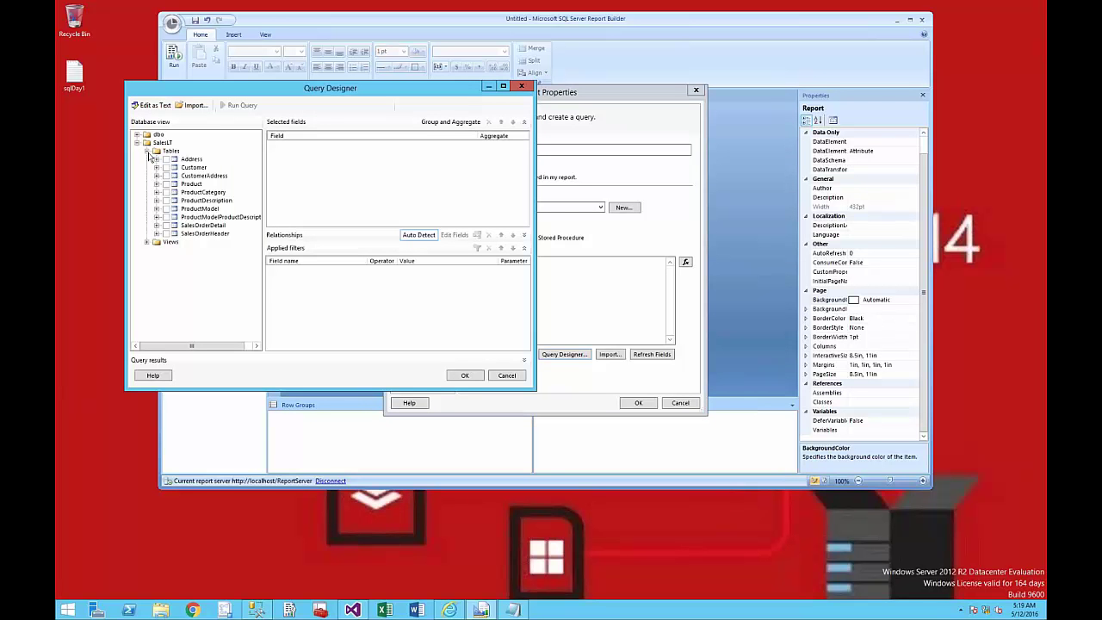
{"action": "left_click", "coordinate": [156, 234]}
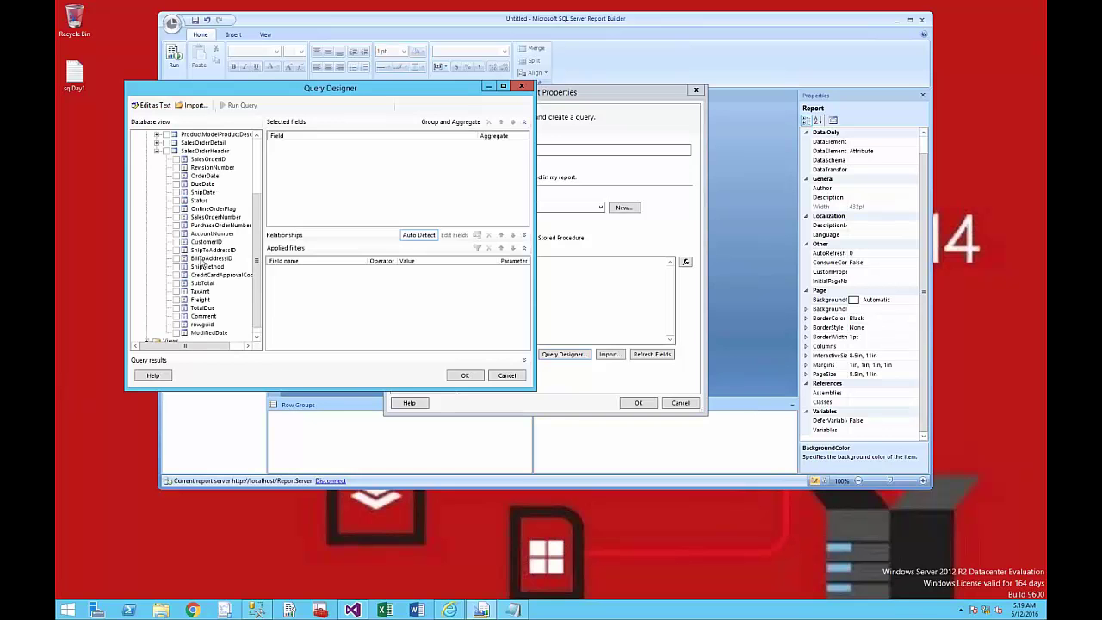
{"action": "left_click", "coordinate": [176, 308]}
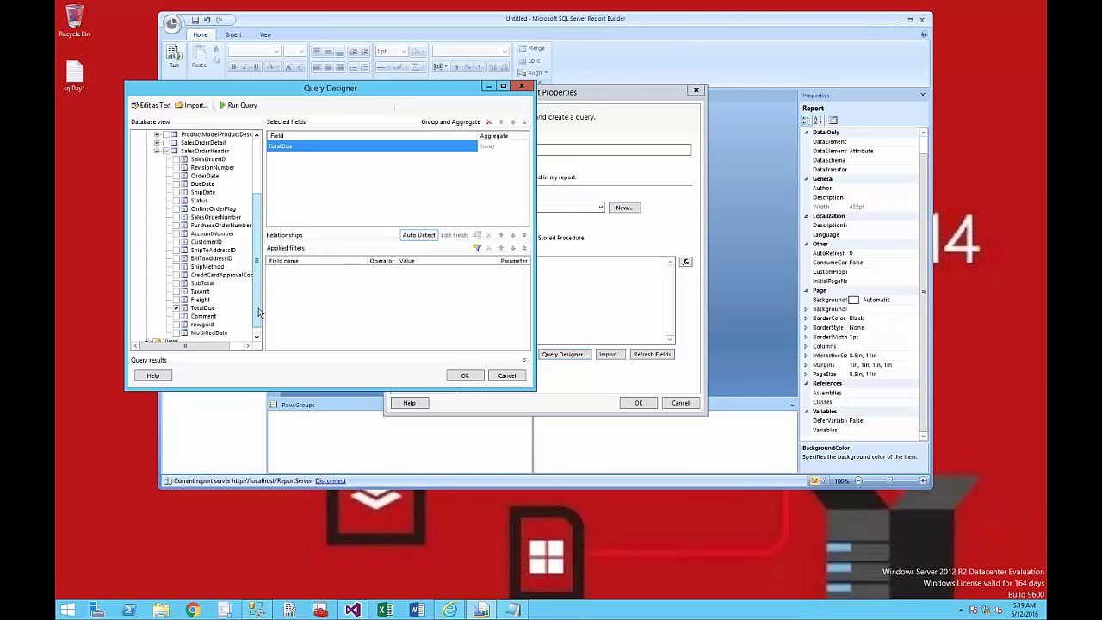
{"action": "left_click", "coordinate": [237, 107]}
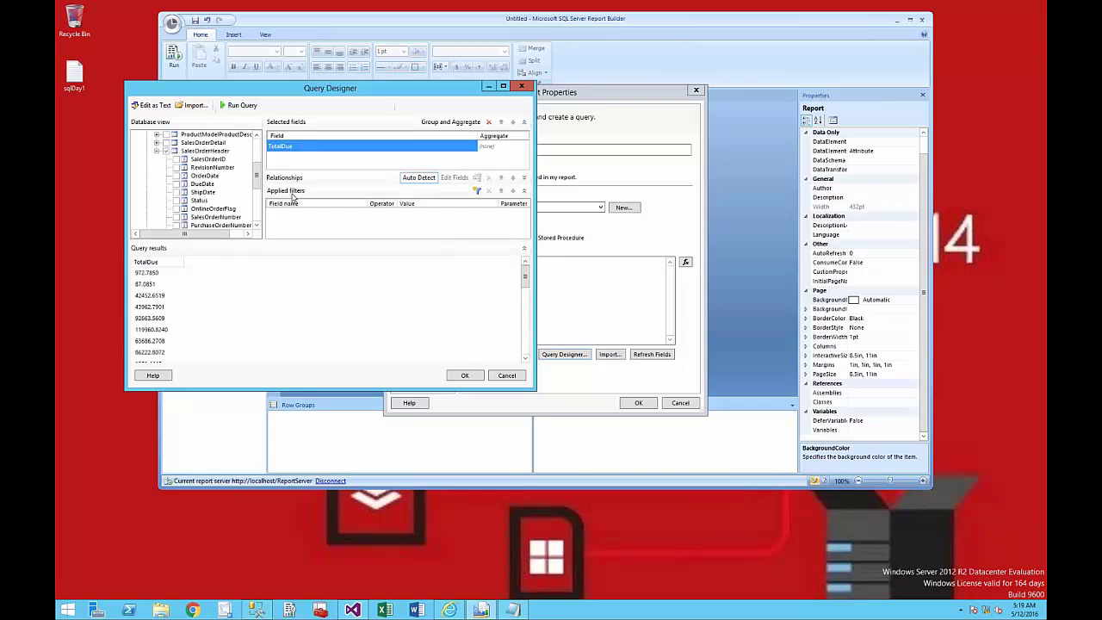
{"action": "left_click", "coordinate": [462, 377]}
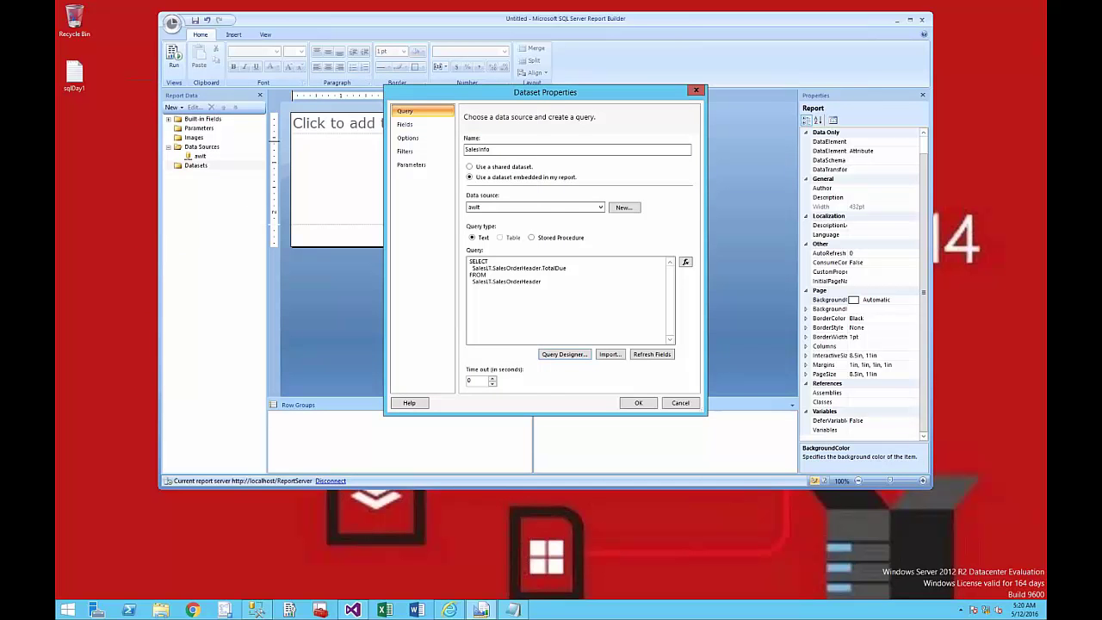
{"action": "key", "text": "ctrl+a"}
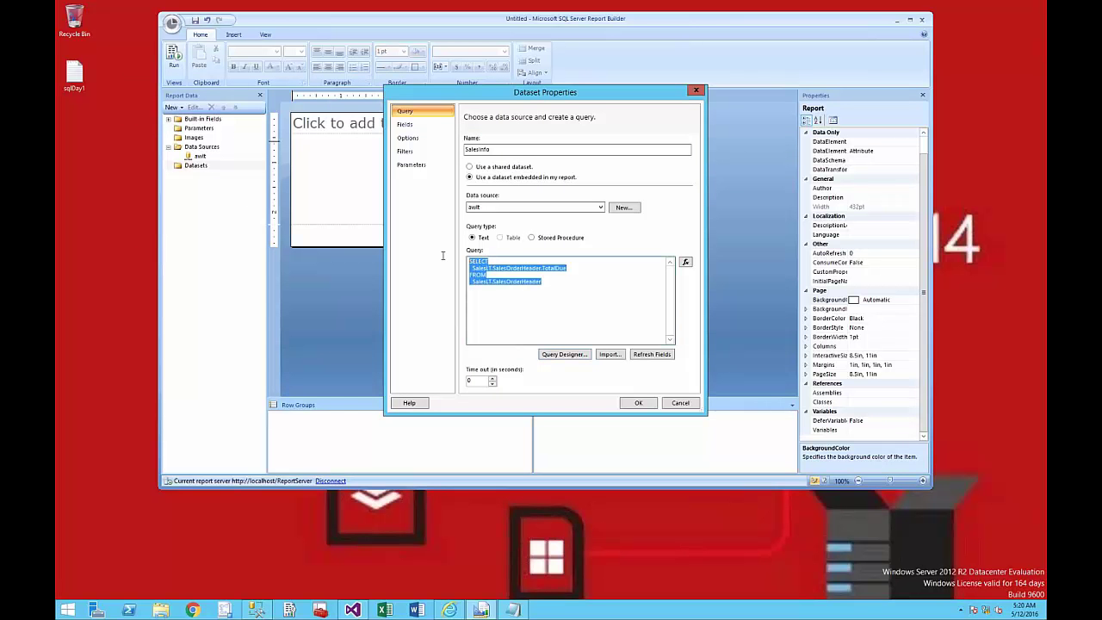
{"action": "left_click", "coordinate": [636, 403]}
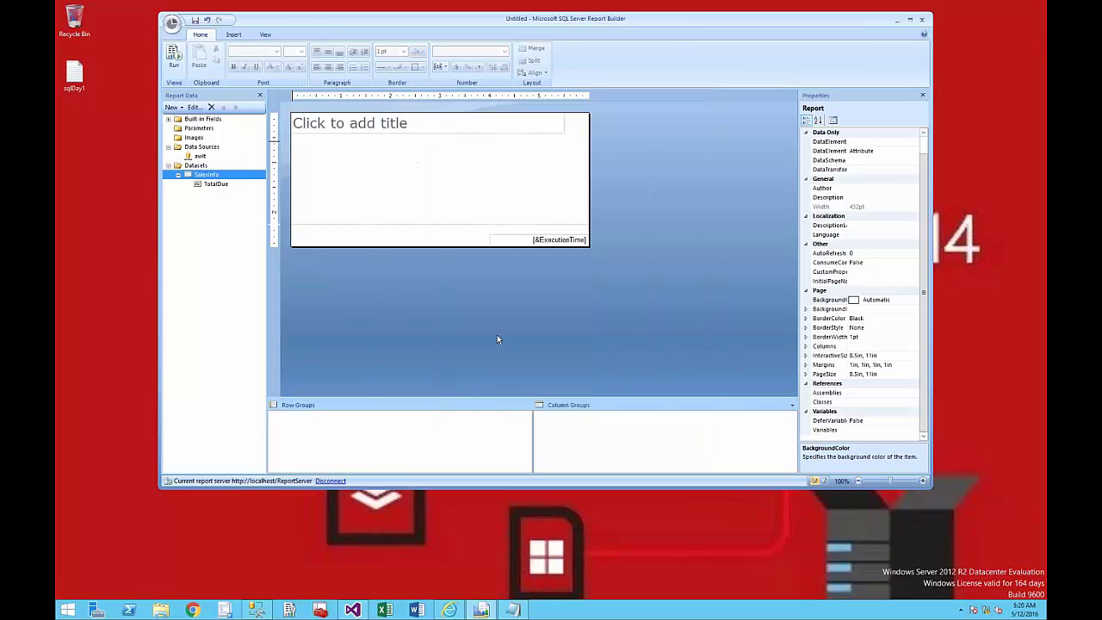
Title the report 'Using Functions' and draw a new text box below the title.
{"action": "left_click", "coordinate": [395, 130]}
{"action": "type", "text": "Using"}
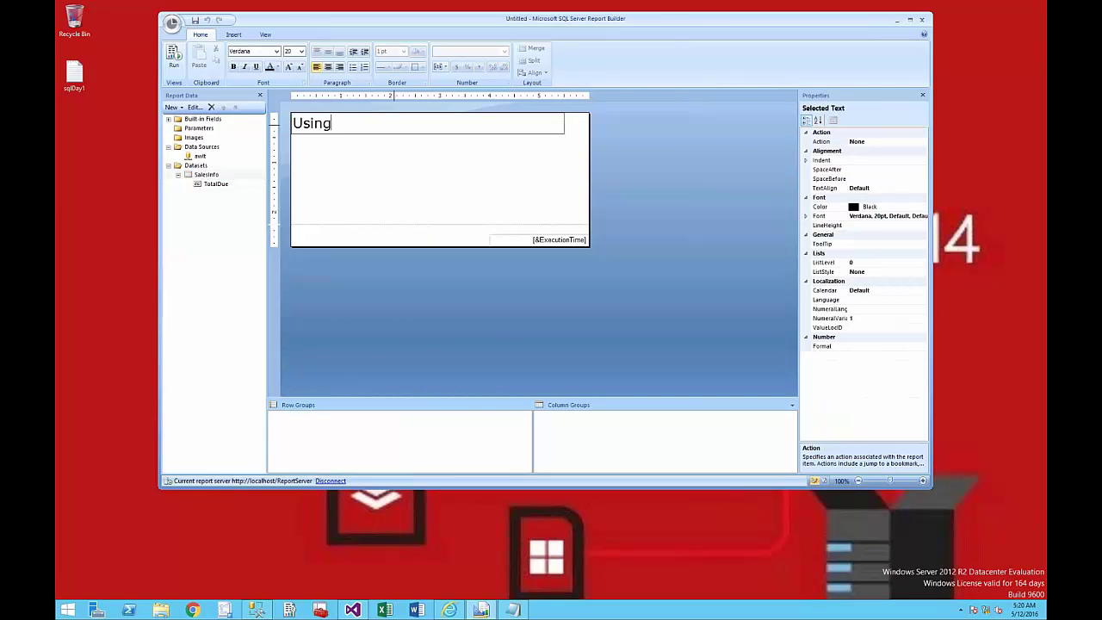
{"action": "type", "text": " Functions"}
{"action": "left_click", "coordinate": [233, 35]}
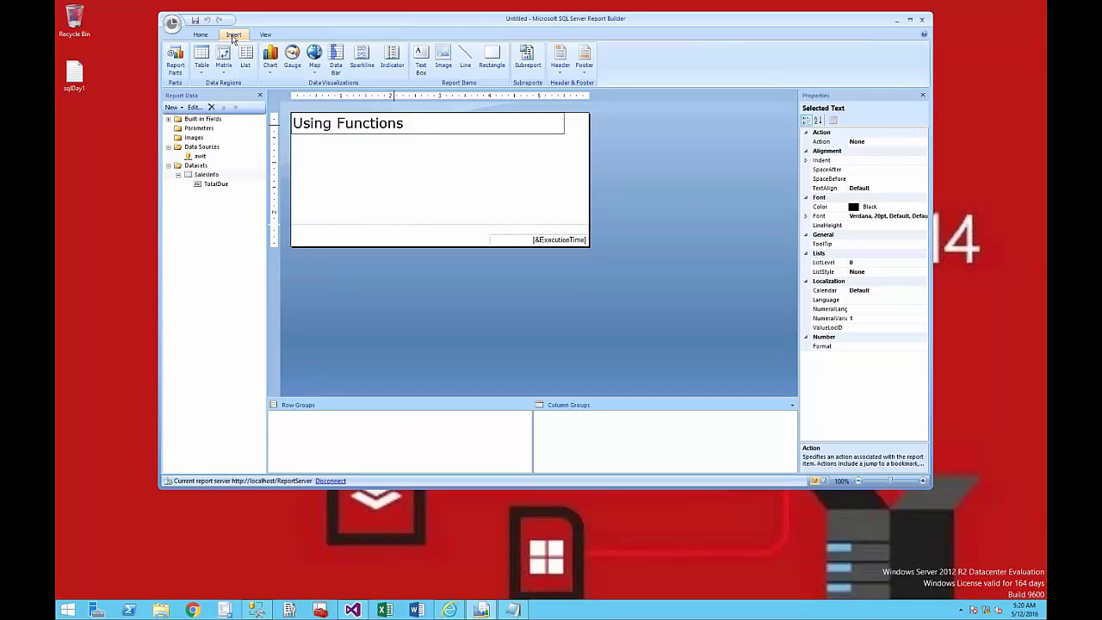
{"action": "left_click", "coordinate": [420, 62]}
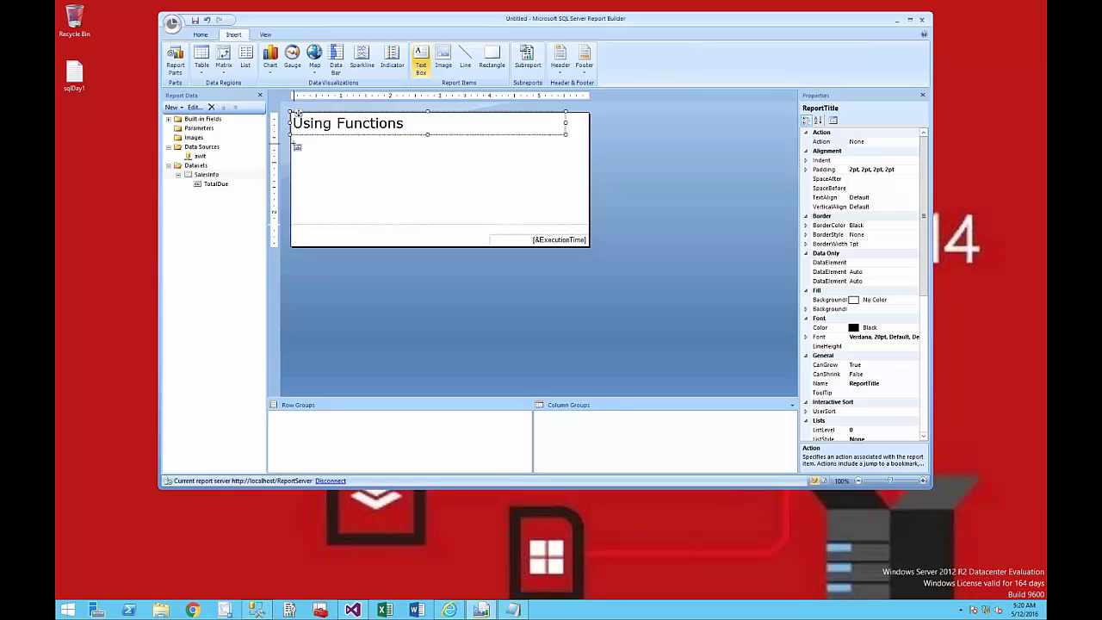
{"action": "mouse_move", "coordinate": [295, 139]}
{"action": "left_mouse_down"}
{"action": "mouse_move", "coordinate": [391, 206]}
{"action": "mouse_move", "coordinate": [450, 228]}
{"action": "mouse_move", "coordinate": [432, 227]}
{"action": "left_mouse_up"}
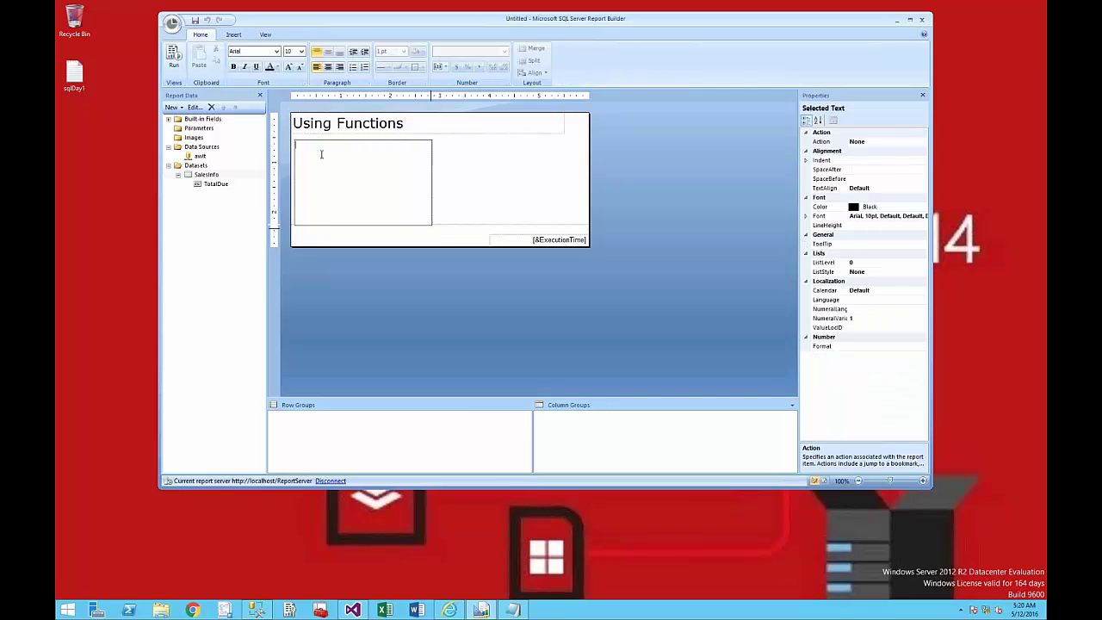
Enter the labels 'Total Sales:', 'Number of Orders:' and 'Avg. Order Amount:' on separate lines.
{"action": "type", "text": "Total Sales "}
{"action": "type", "text": "Number of Orders:"}
{"action": "key", "text": "Return"}
{"action": "type", "text": "Avg. Order Amount:"}
{"action": "left_click", "coordinate": [349, 144]}
{"action": "type", "text": ":"}
{"action": "key", "text": "Escape"}
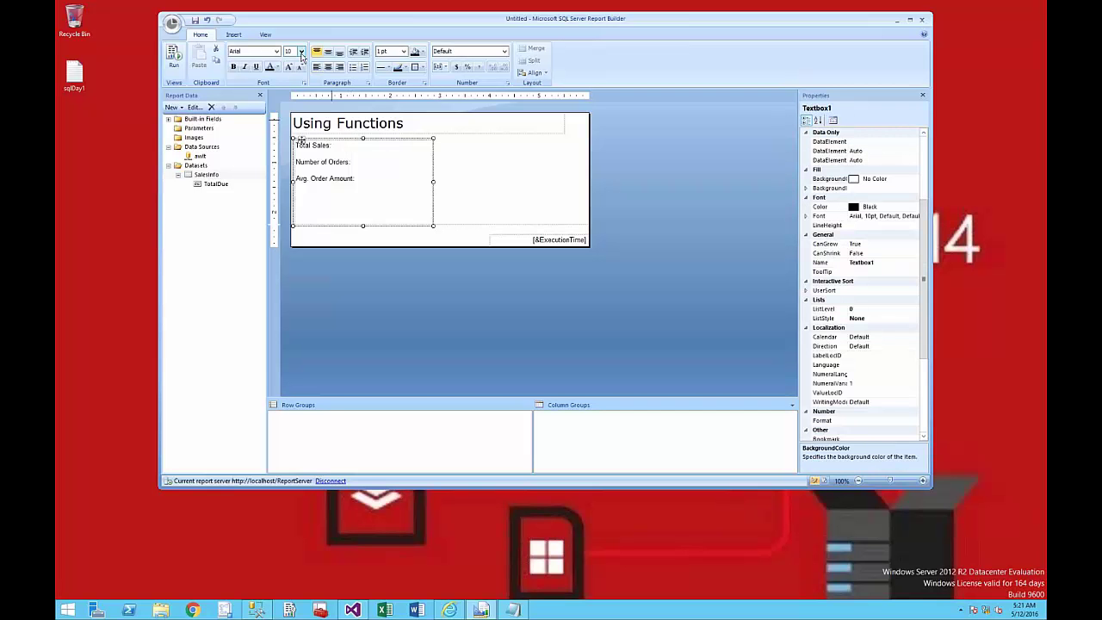
Set the label text to 20 pt and right-align it.
{"action": "left_click", "coordinate": [300, 51]}
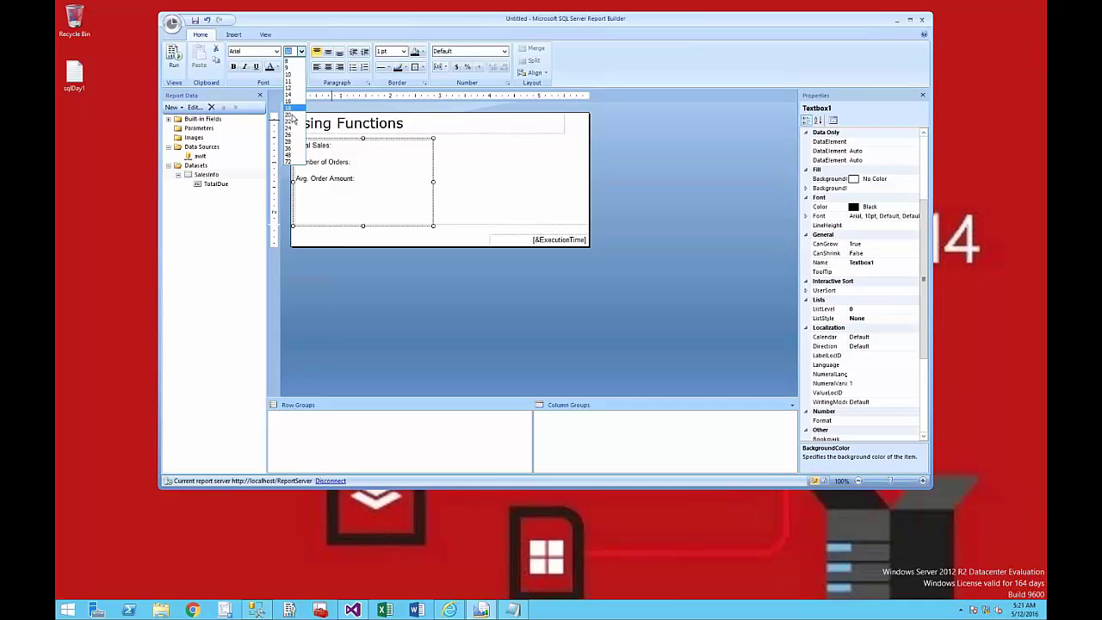
{"action": "left_click", "coordinate": [291, 116]}
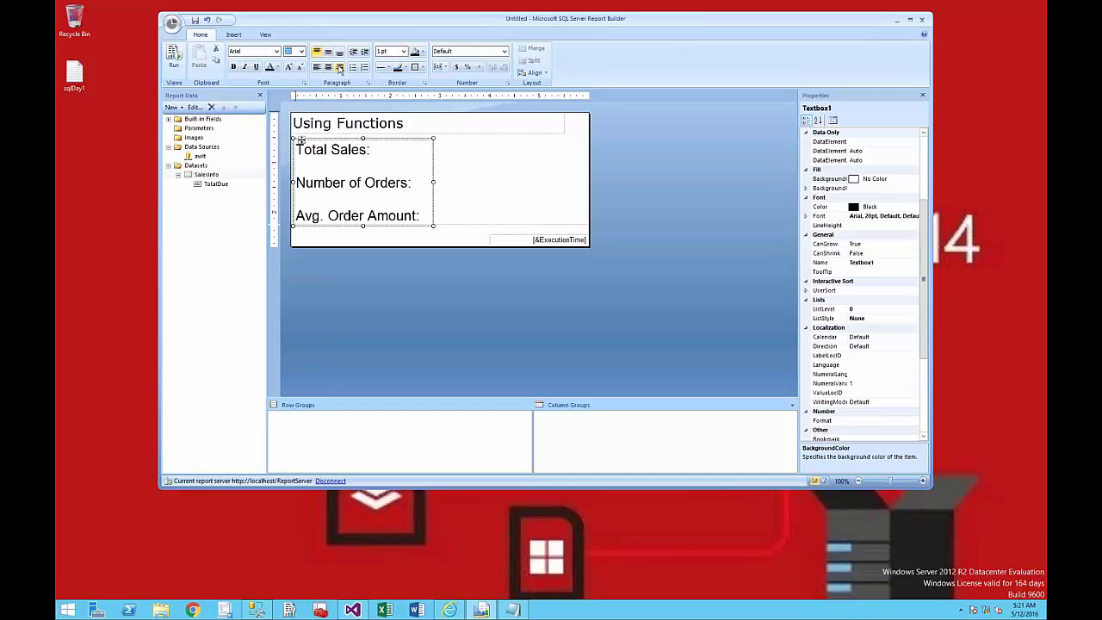
{"action": "left_click", "coordinate": [340, 69]}
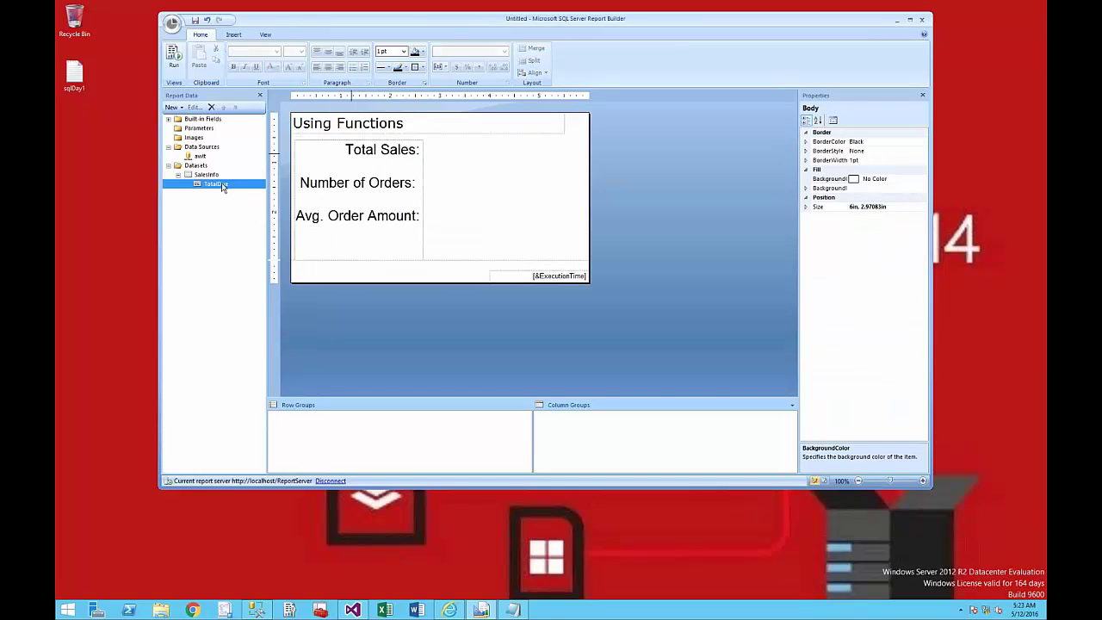
Place TotalDue fields beside Total Sales and Number of Orders, changing the latter's Sum to Count.
{"action": "left_click_drag", "start_coordinate": [445, 155], "coordinate": [448, 155]}
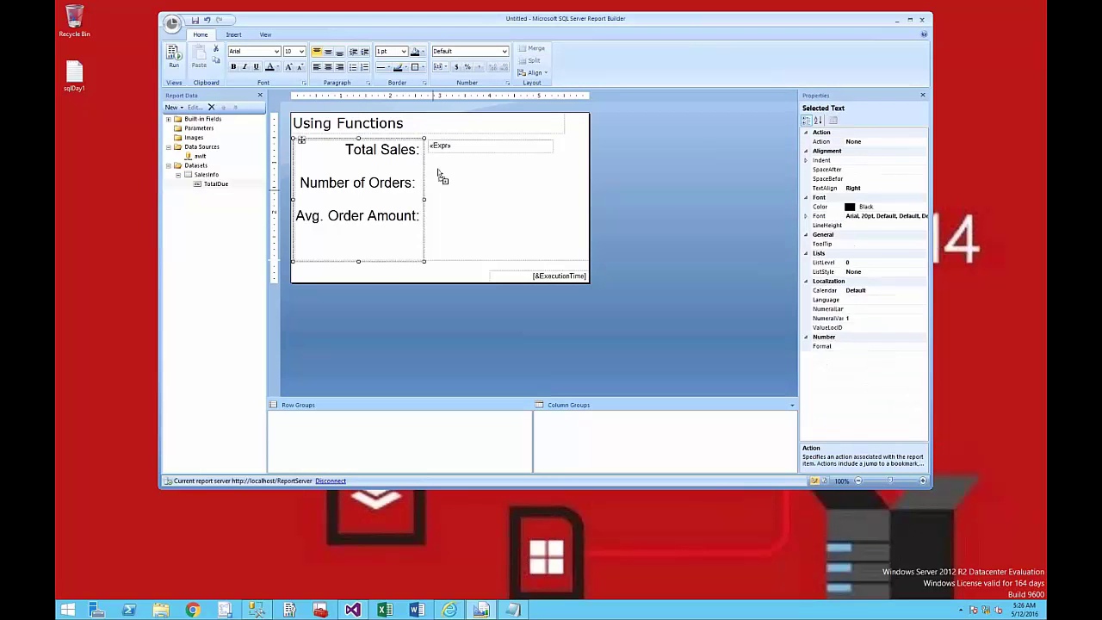
{"action": "left_click_drag", "start_coordinate": [439, 175], "coordinate": [441, 184]}
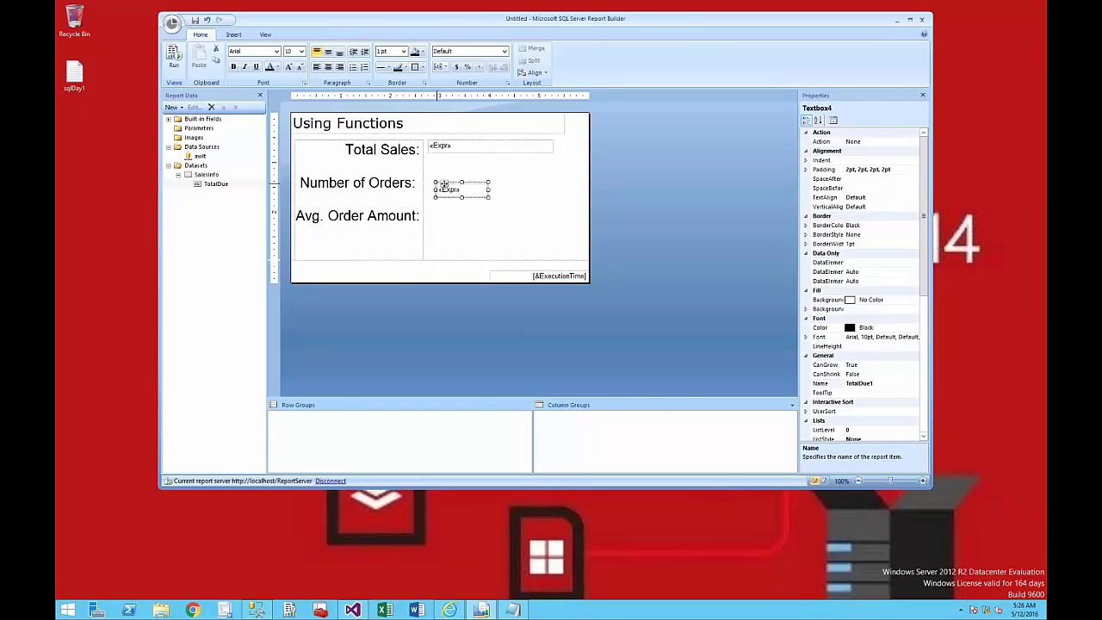
{"action": "left_click", "coordinate": [832, 121]}
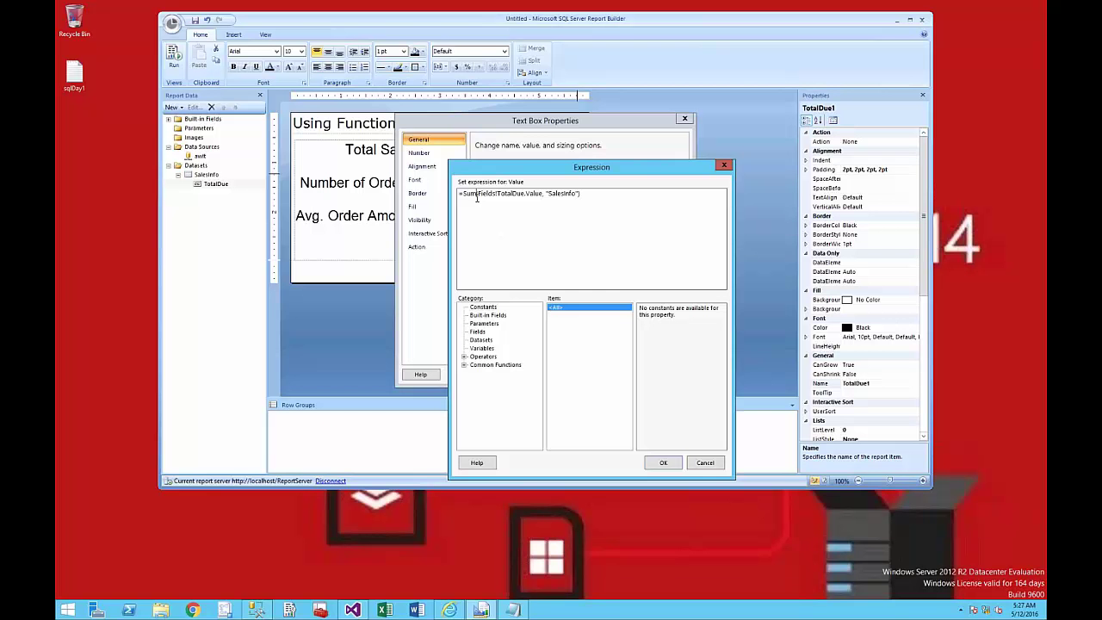
{"action": "double_click", "coordinate": [472, 197]}
{"action": "type", "text": "Count"}
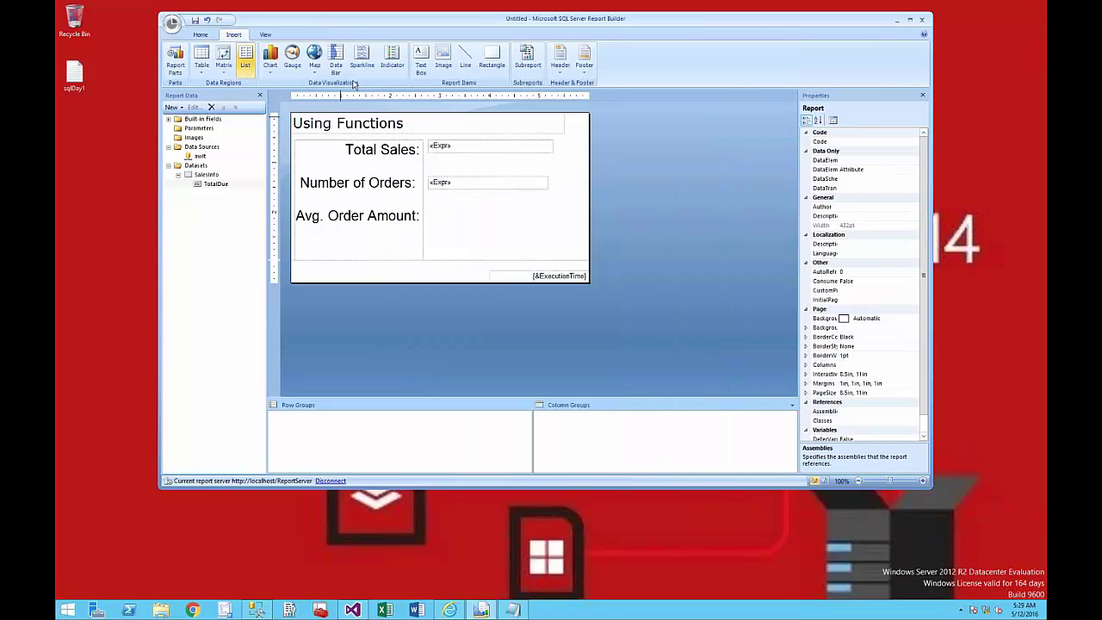
Draw a text box beside Avg. Order Amount containing =Avg(Fields!TotalDue.Value,"SalesInfo").
{"action": "left_click", "coordinate": [422, 60]}
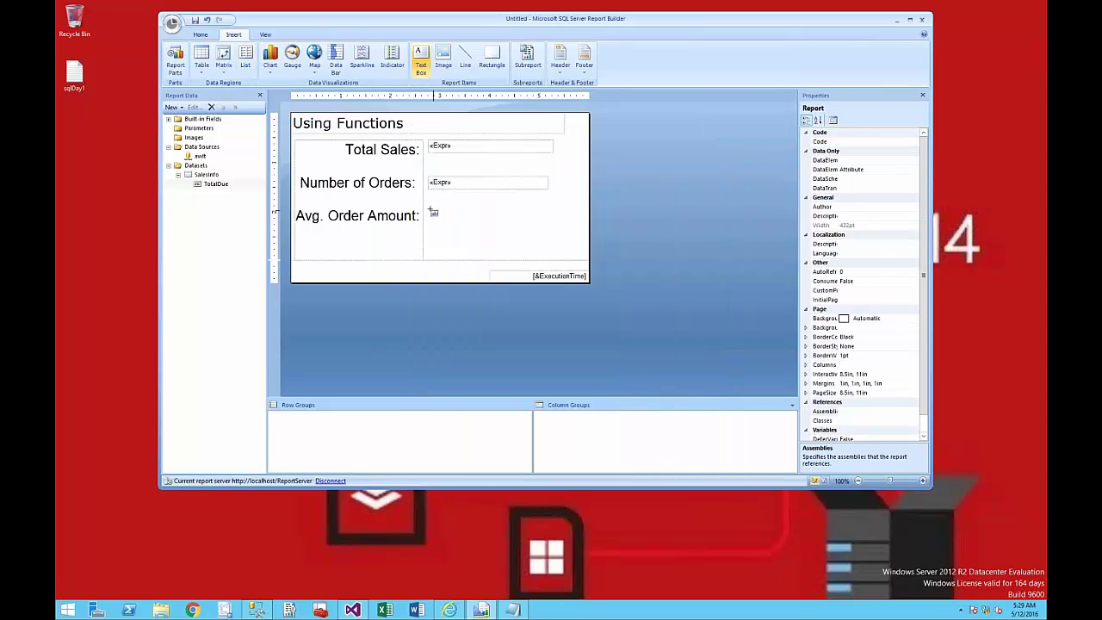
{"action": "left_click_drag", "start_coordinate": [431, 208], "coordinate": [548, 229]}
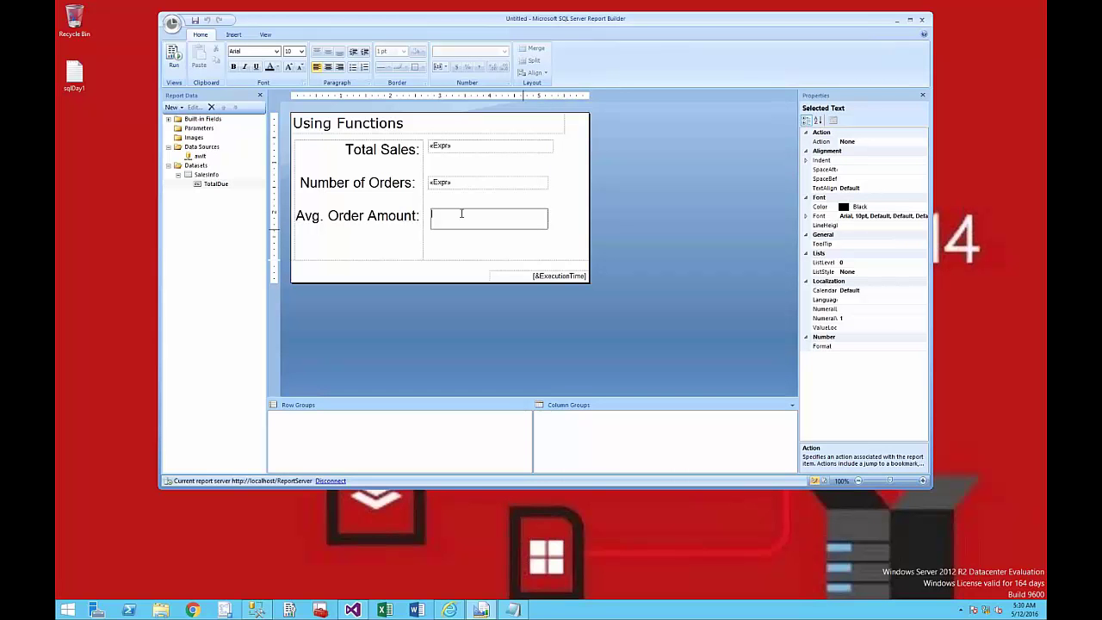
{"action": "type", "text": "=Avg(Fields!TotalDue.Value,\"SalesInfo\")"}
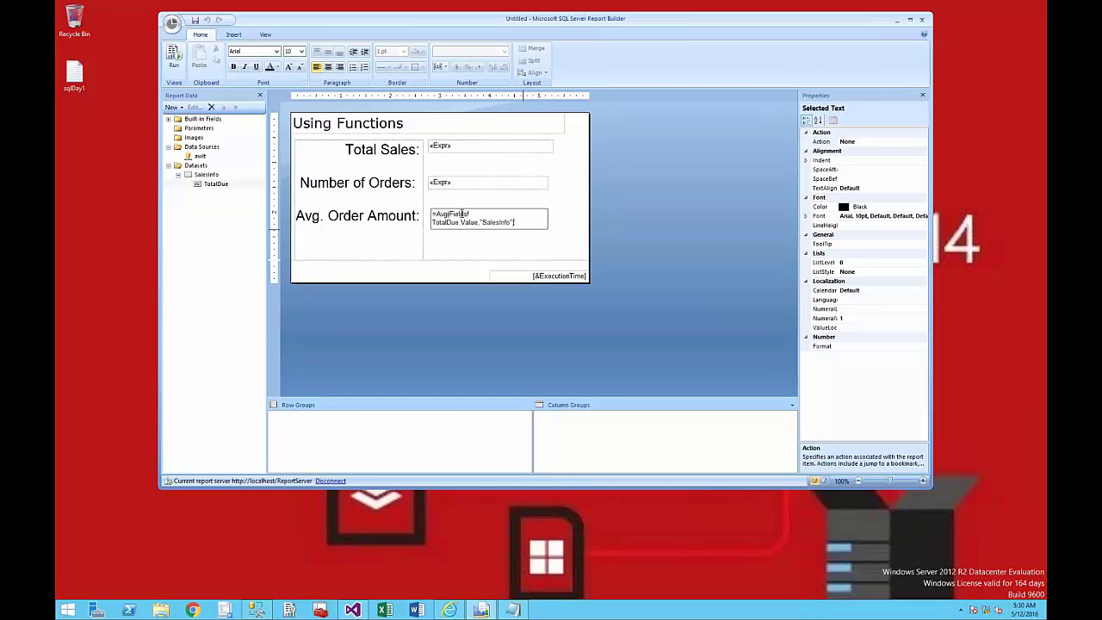
{"action": "left_click", "coordinate": [364, 241]}
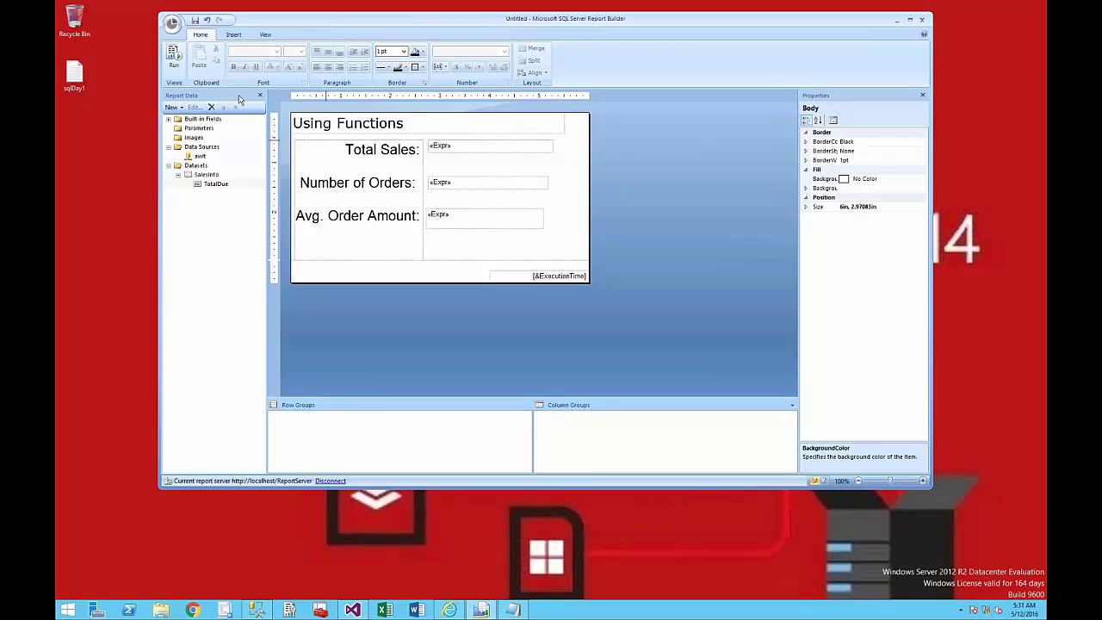
Preview the report's computed values, then return to Design view.
{"action": "left_click", "coordinate": [178, 61]}
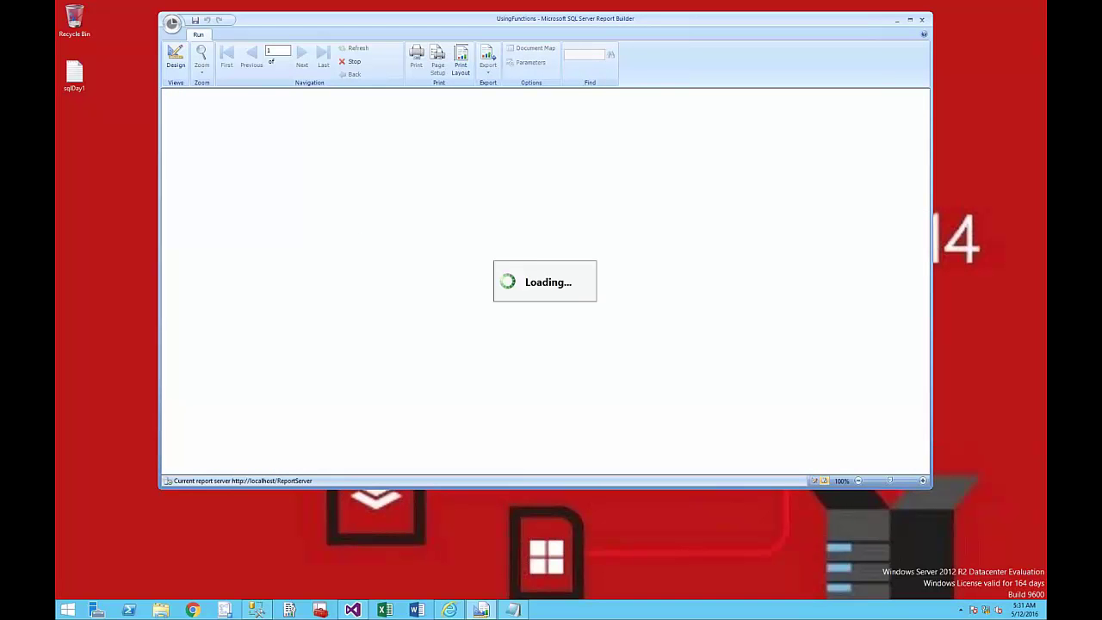
{"action": "left_click", "coordinate": [176, 58]}
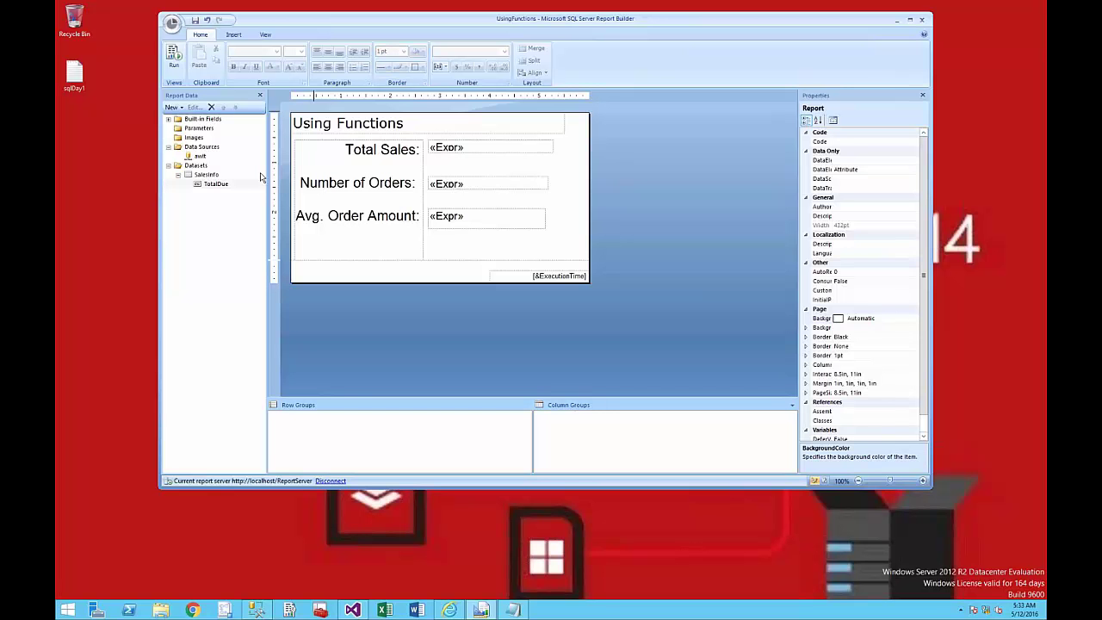
Format all three value text boxes as Currency.
{"action": "left_click_drag", "start_coordinate": [568, 248], "coordinate": [425, 137]}
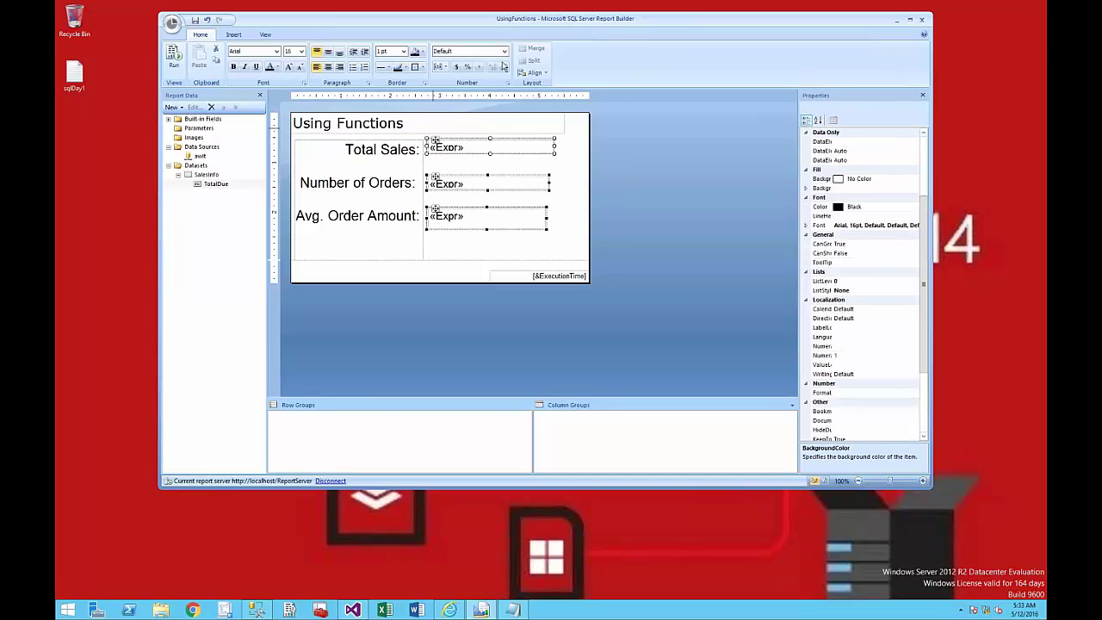
{"action": "left_click", "coordinate": [505, 51]}
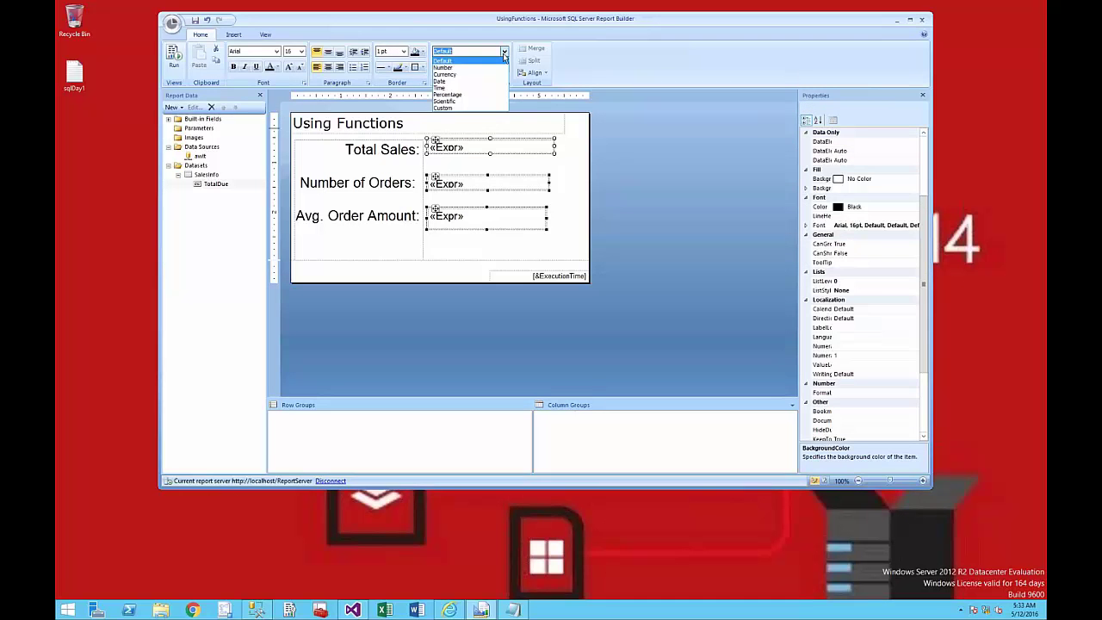
{"action": "left_click", "coordinate": [460, 75]}
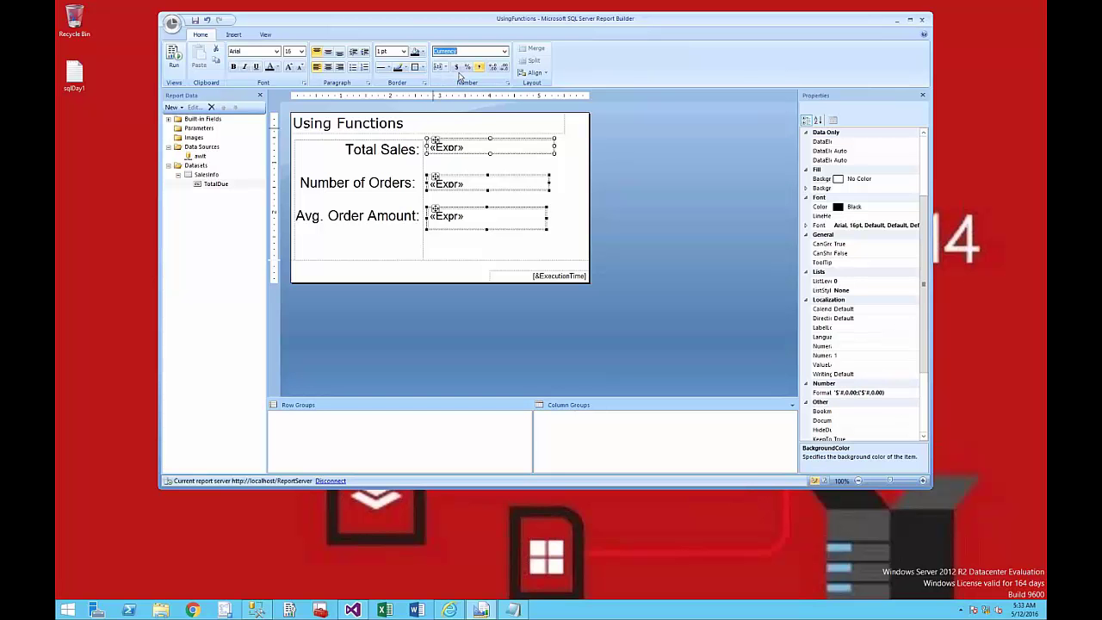
Switch the Number of Orders value to Number format and decrease its decimals twice.
{"action": "left_click", "coordinate": [465, 183]}
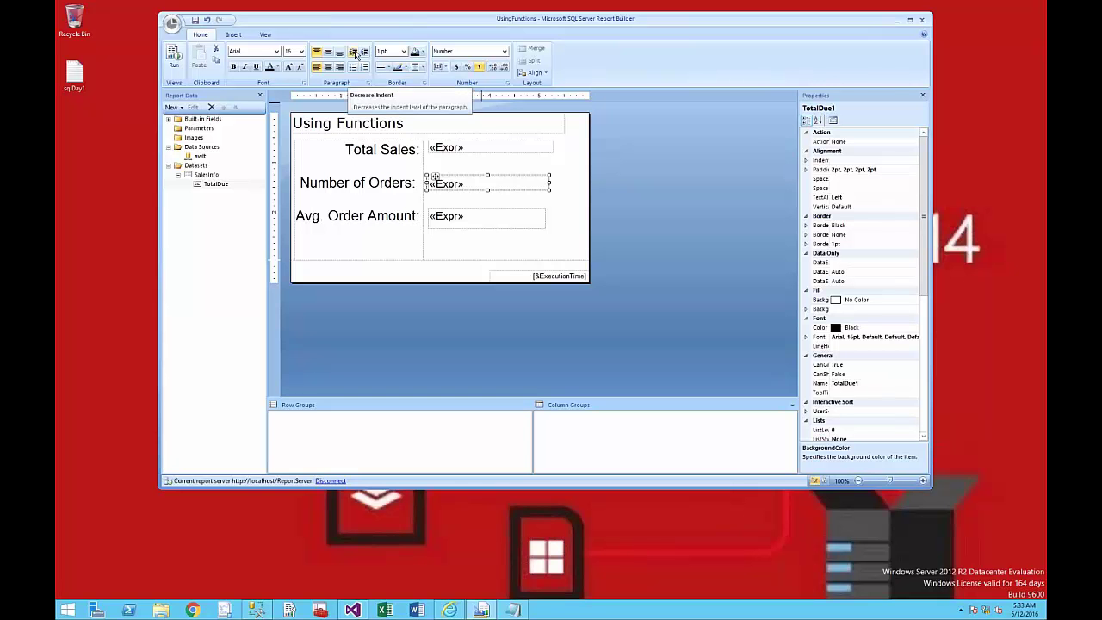
{"action": "left_click", "coordinate": [505, 50]}
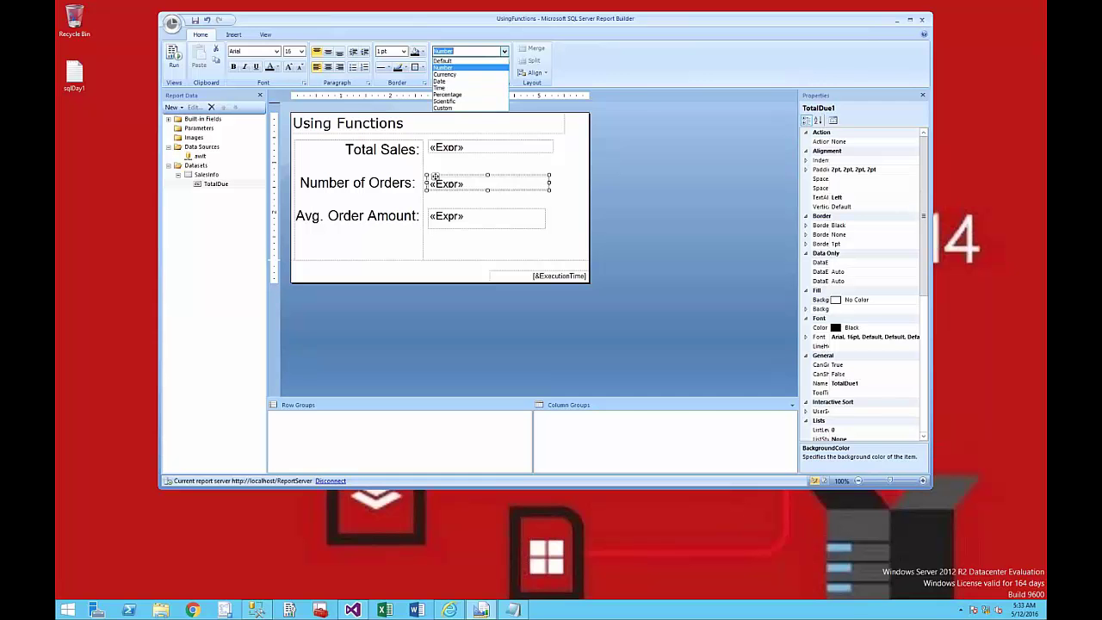
{"action": "left_click", "coordinate": [446, 67]}
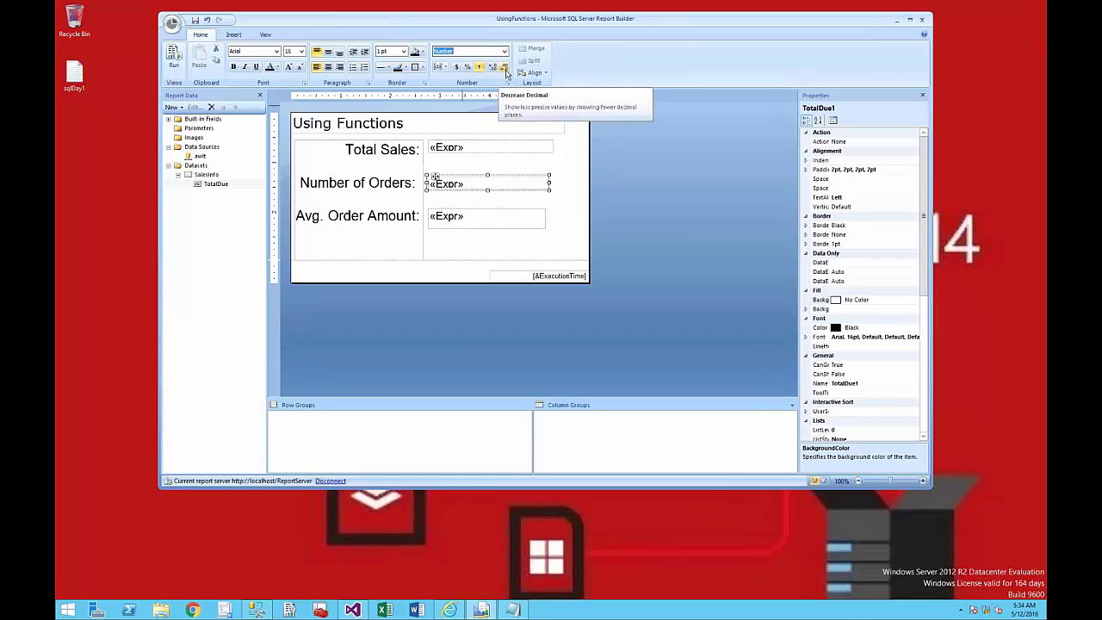
{"action": "left_click", "coordinate": [506, 70]}
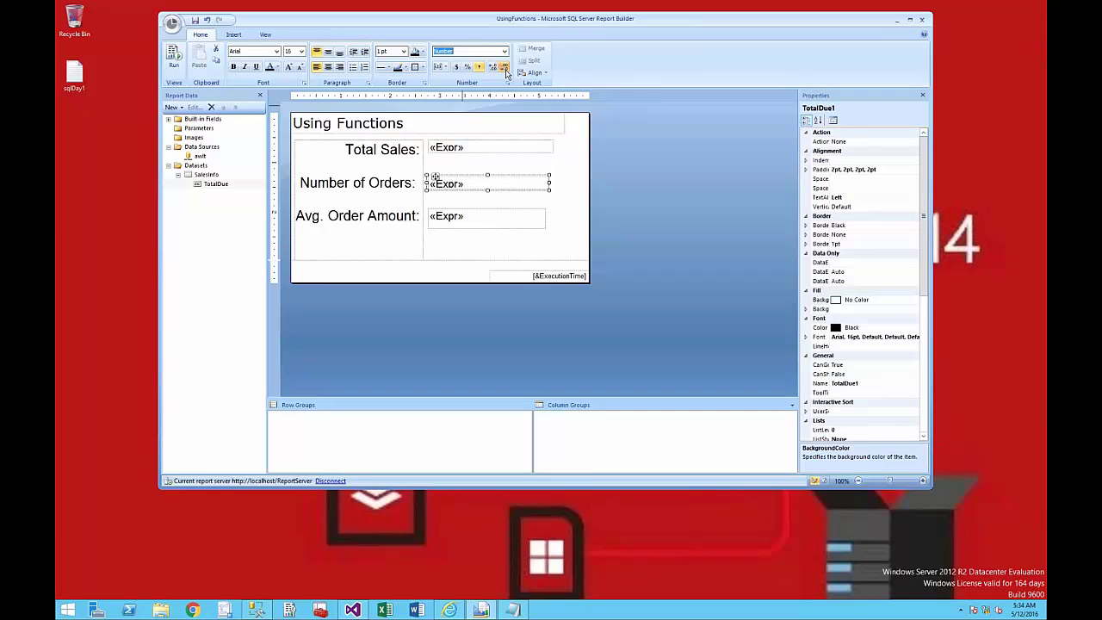
{"action": "left_click", "coordinate": [505, 71]}
Run the report to preview $956,303.59 total sales, 32 orders and a $29,884.49 average.
{"action": "left_click", "coordinate": [174, 53]}
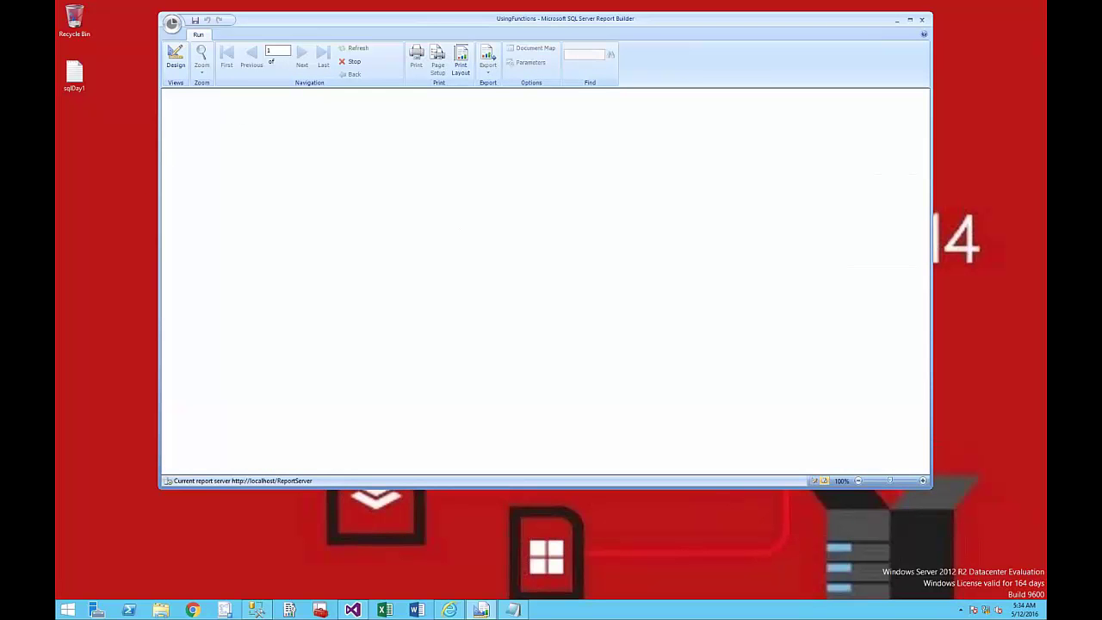